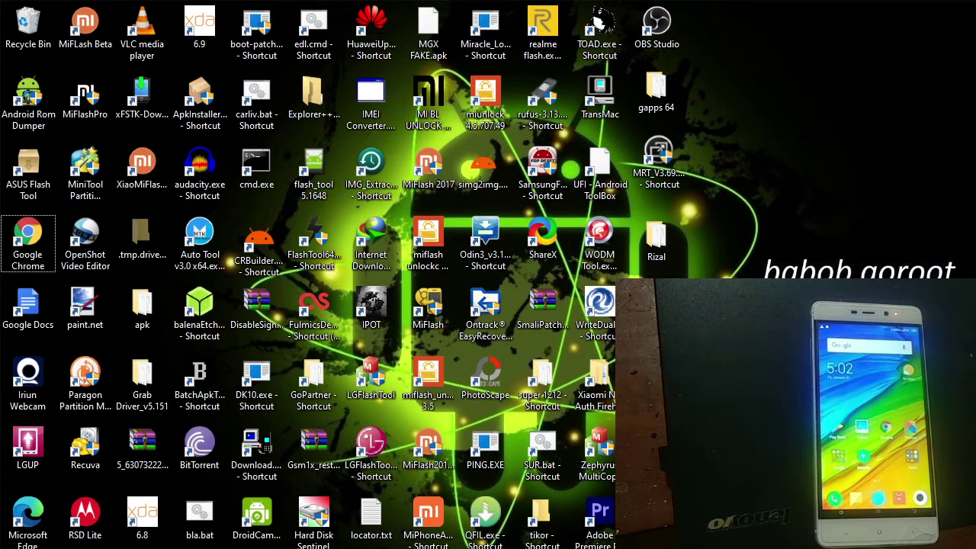
Open a Command Prompt window from the cmd.exe desktop shortcut
left_click(263, 173)
double_click(263, 173)
left_click(414, 166)
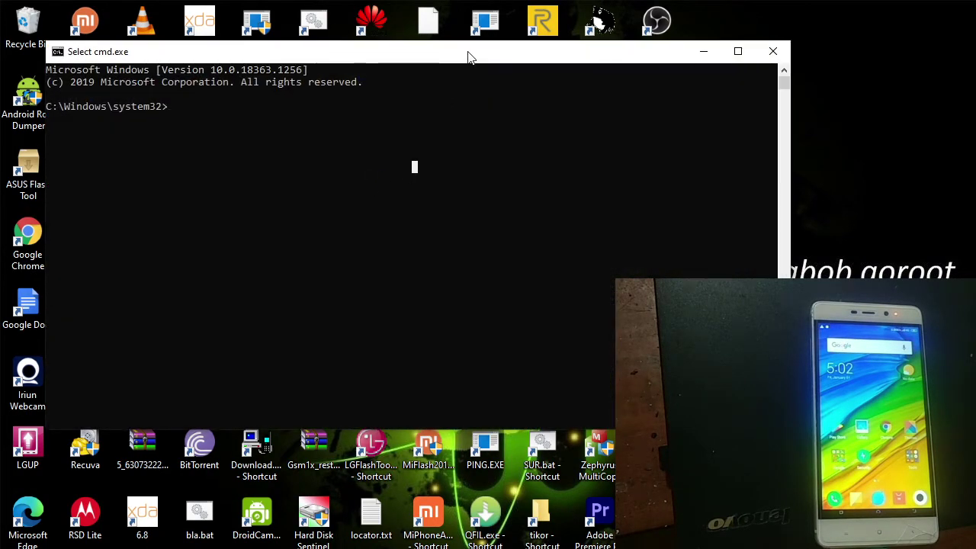
left_click_drag(468, 54, 532, 124)
Run 'adb reboot bootloader' to put the phone into fastboot mode, then minimize the console
type("adb reboot bootloader")
key("Return")
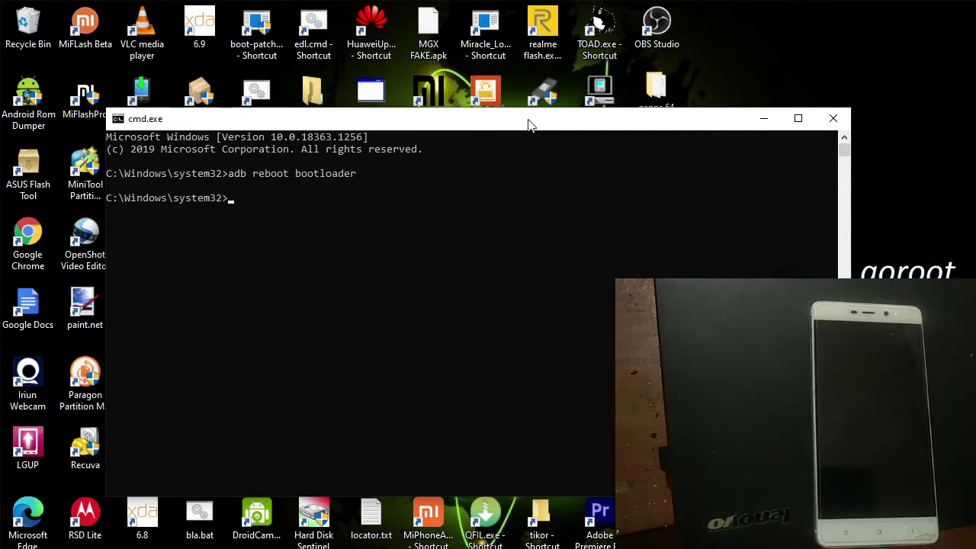
left_click_drag(532, 125, 637, 151)
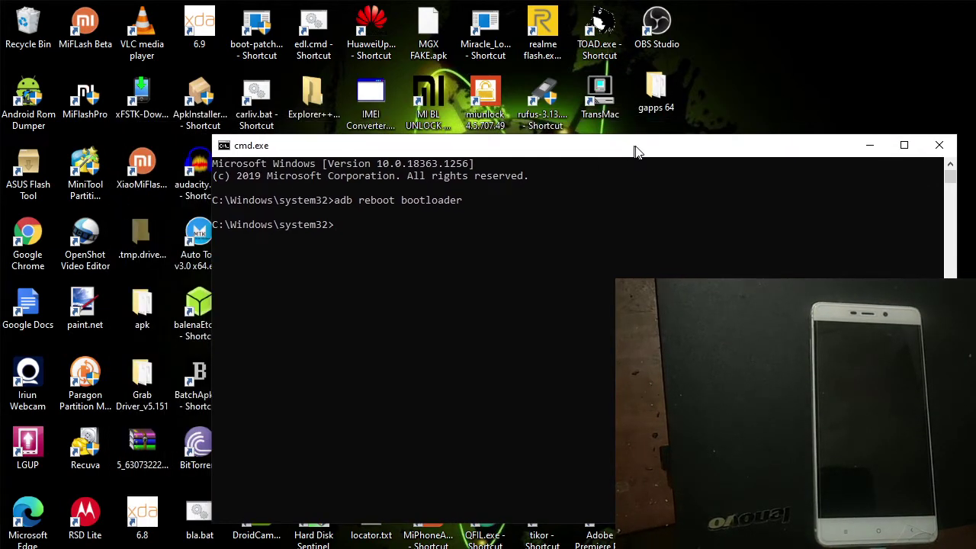
left_click(467, 434)
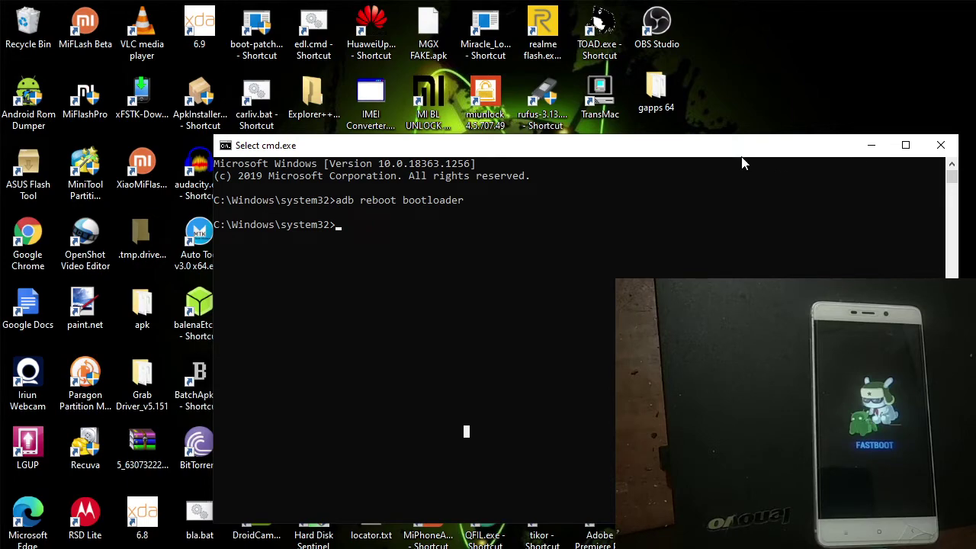
left_click(872, 145)
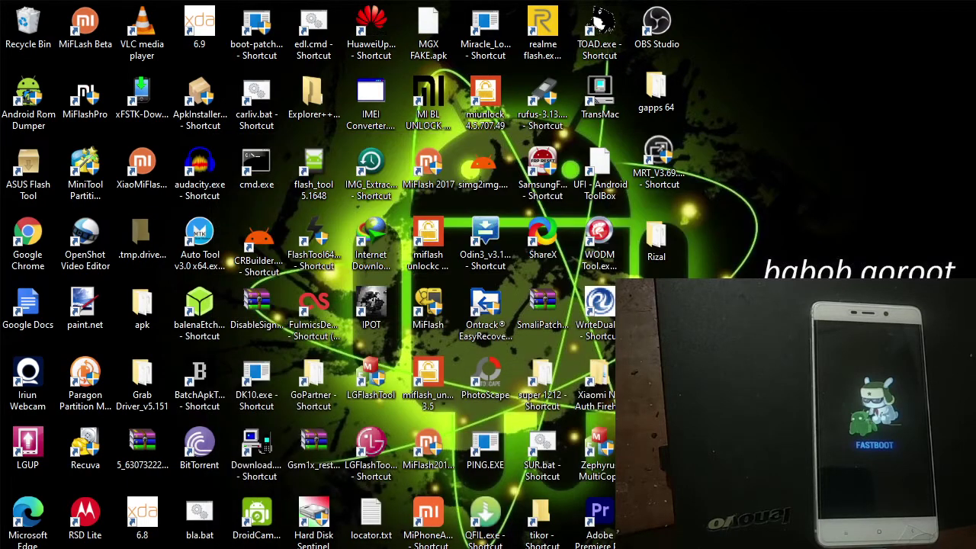
Browse to Android > Xiaomi > Redmi > Redmi 4 Prime markw, then return to the console
left_click(229, 542)
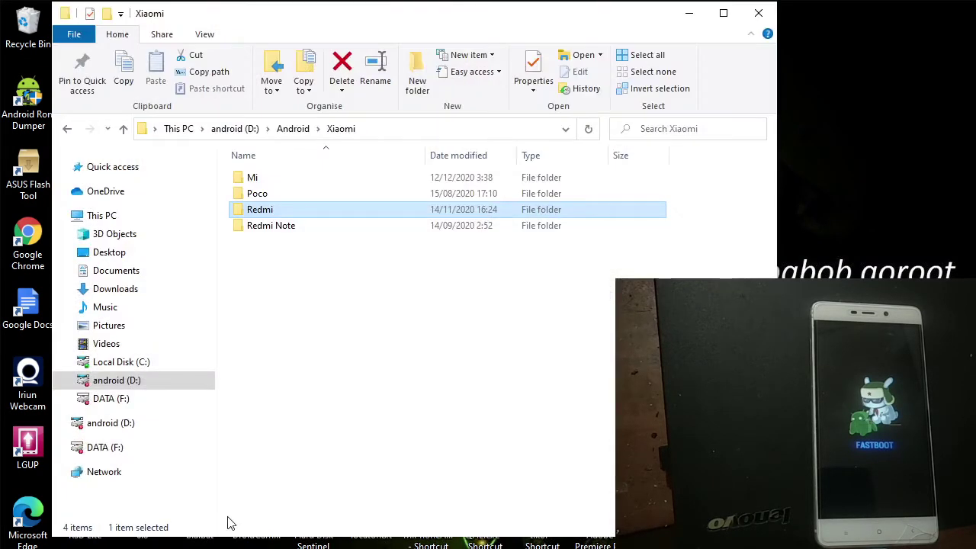
left_click(377, 321)
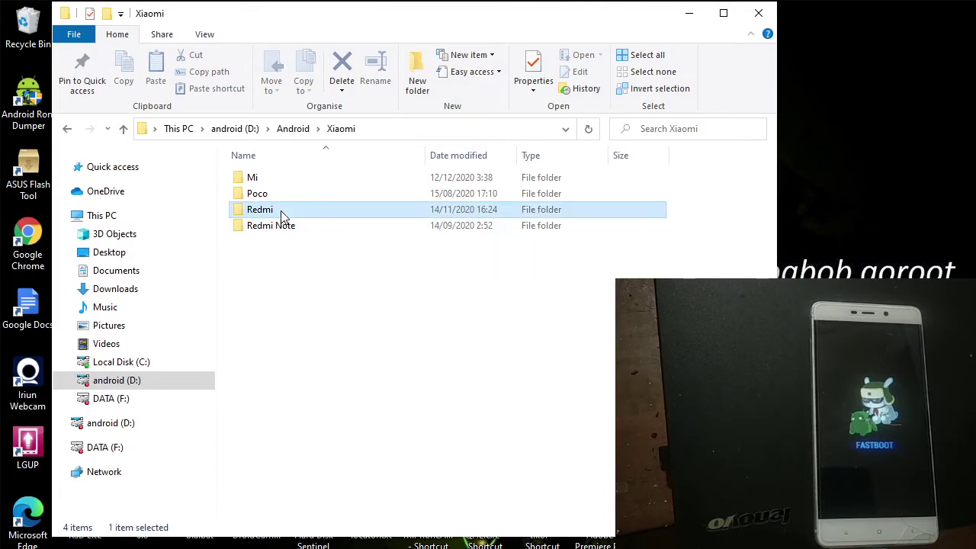
double_click(281, 214)
left_click(372, 231)
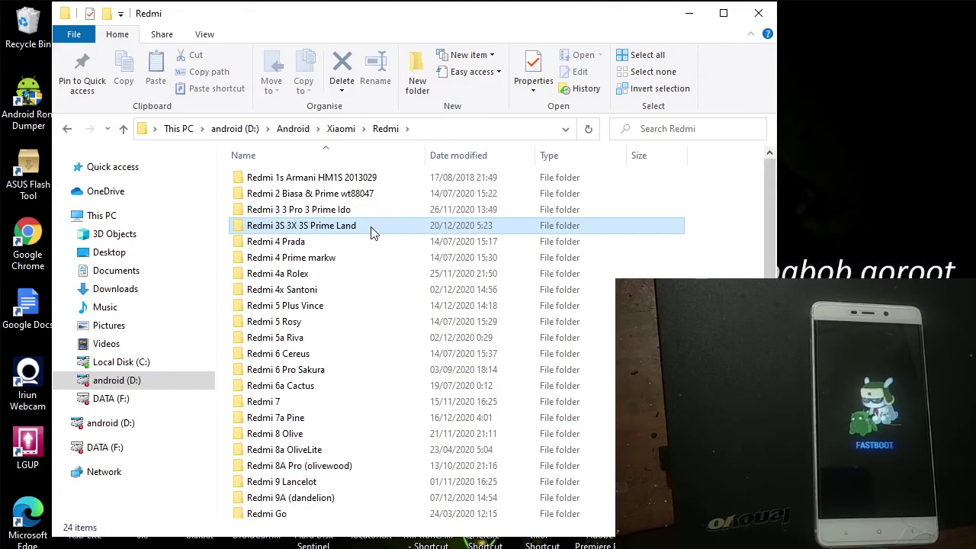
double_click(338, 257)
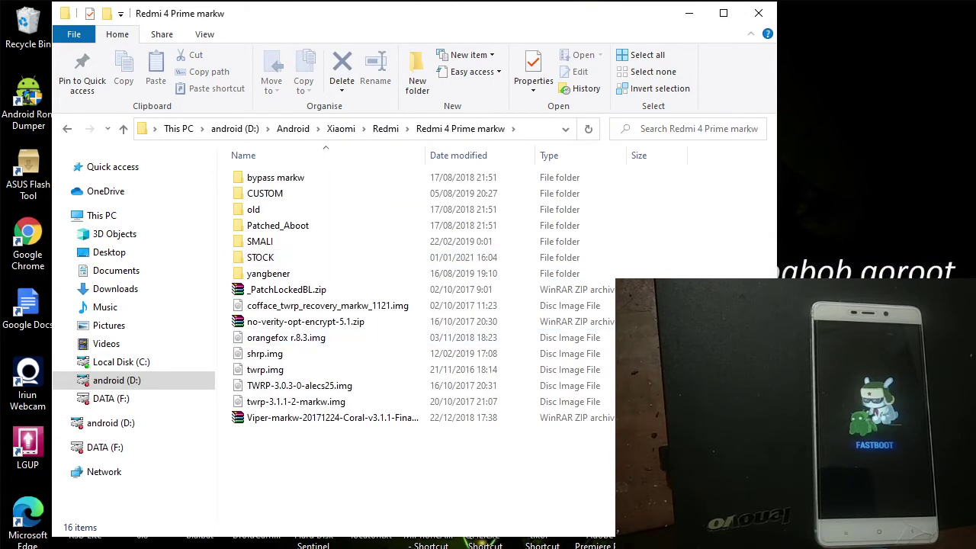
key("super")
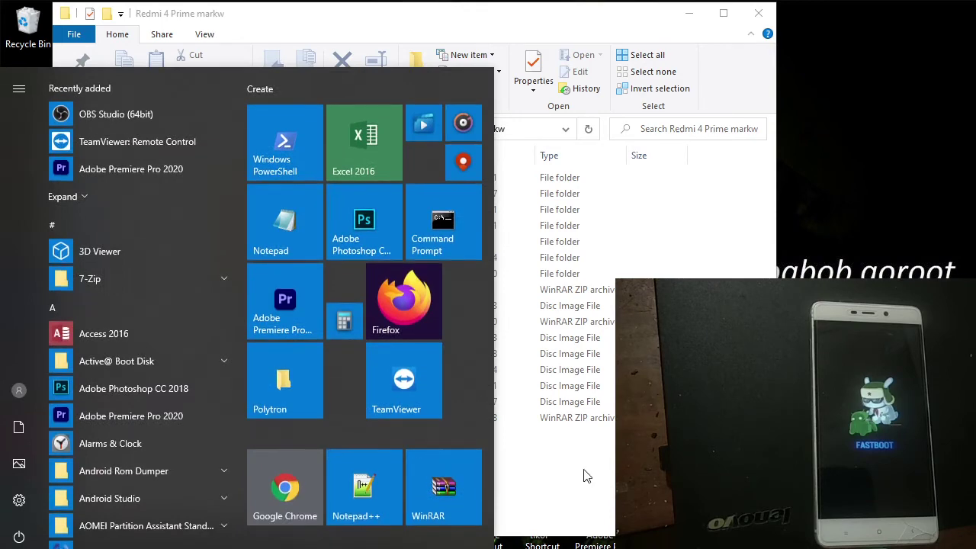
left_click(544, 475)
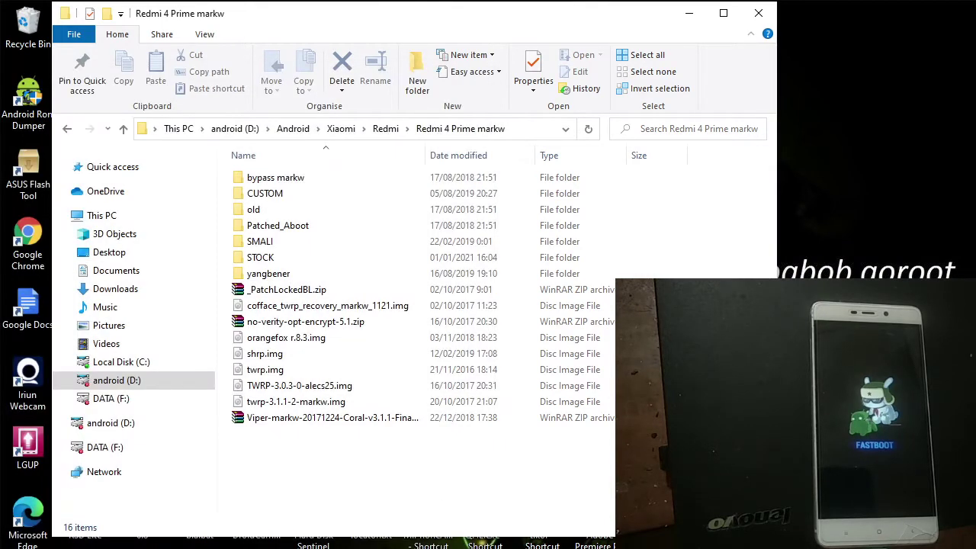
key("alt+Tab")
Run 'fastboot getvar all' to list the phone's bootloader variables
left_click_drag(538, 145, 353, 152)
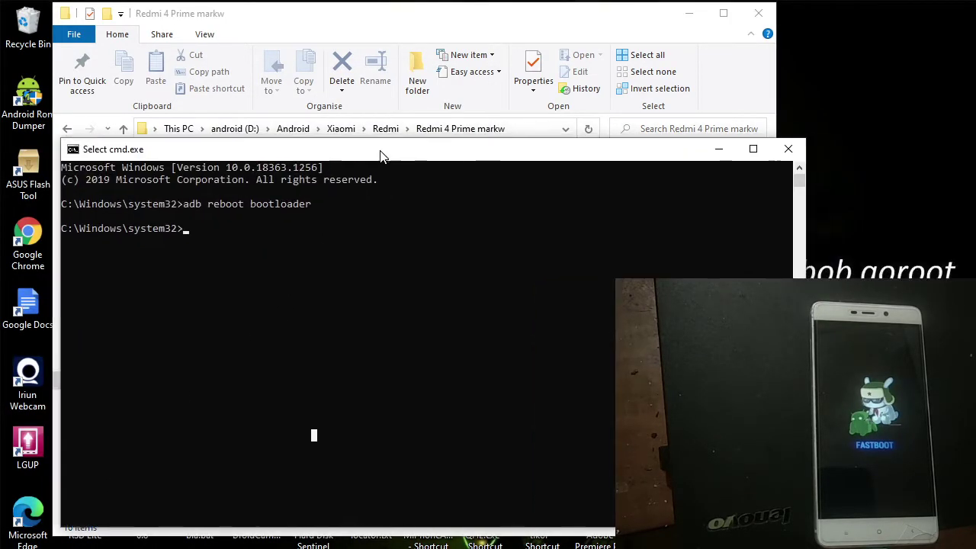
type("fastbot")
key("BackSpace")
type("ot")
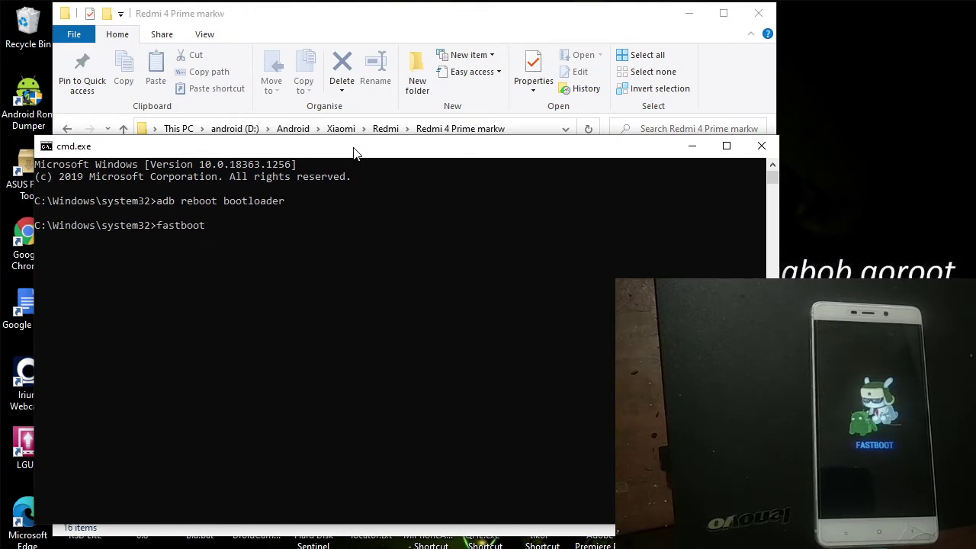
type(" getvar all")
key("Return")
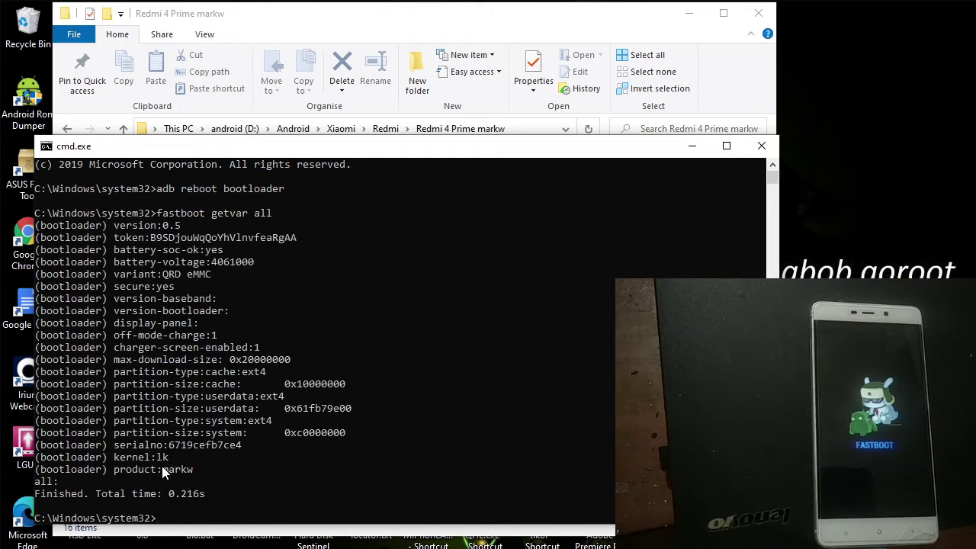
mouse_move(162, 470)
left_mouse_down()
mouse_move(192, 473)
mouse_move(162, 470)
left_mouse_up()
left_click(215, 469)
left_click(162, 470)
mouse_move(658, 154)
left_mouse_down()
mouse_move(674, 267)
mouse_move(670, 366)
left_mouse_up()
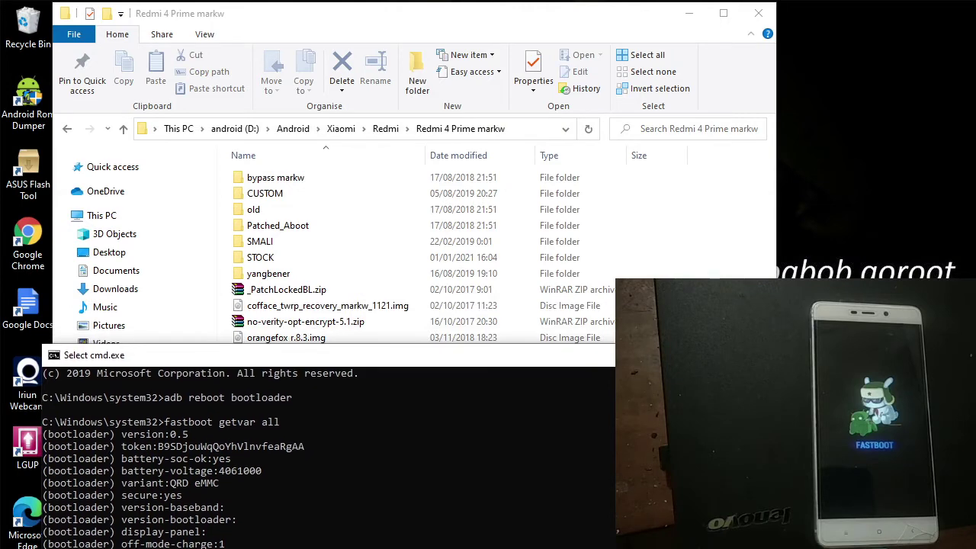
Clear the console with cls and position it beside the recovery image files
left_click(517, 30)
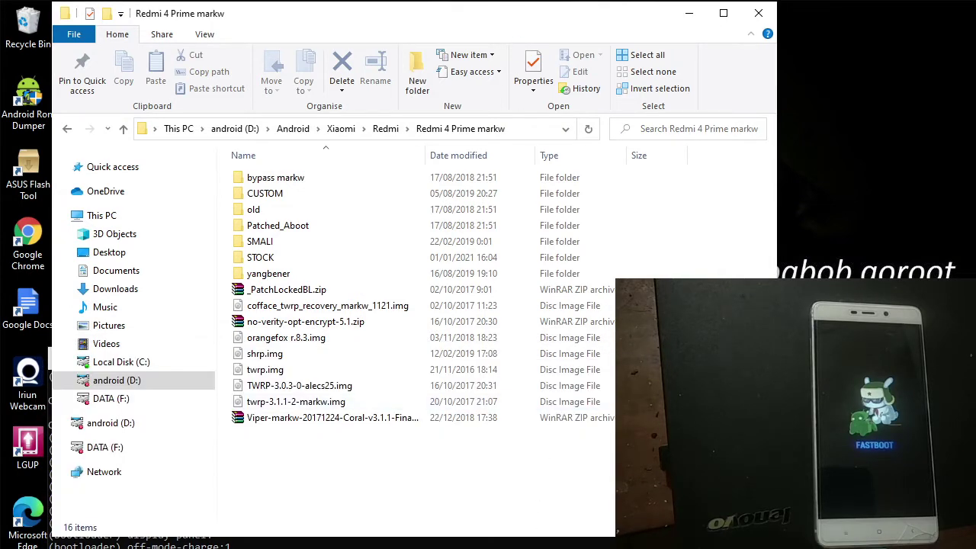
left_click(488, 543)
left_click_drag(511, 364, 516, 416)
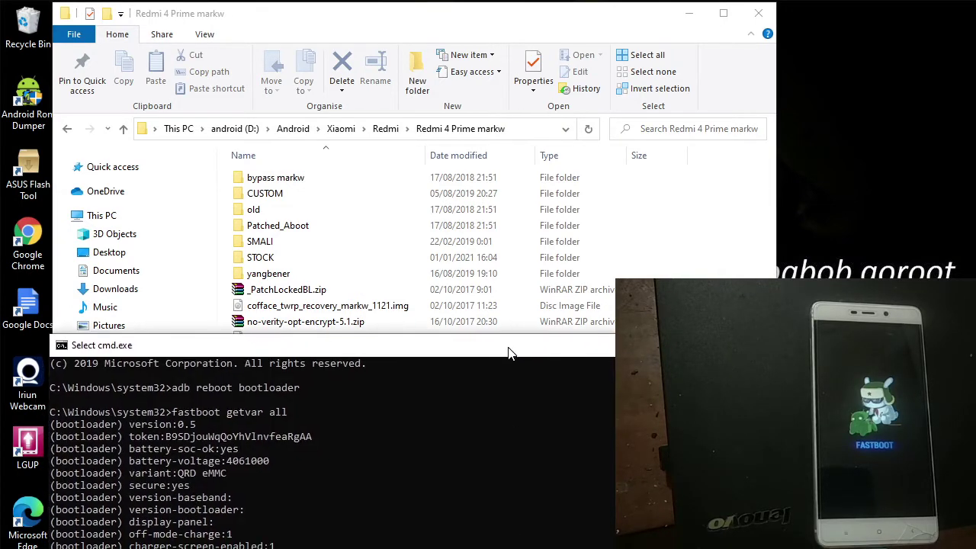
type("cls")
key("Return")
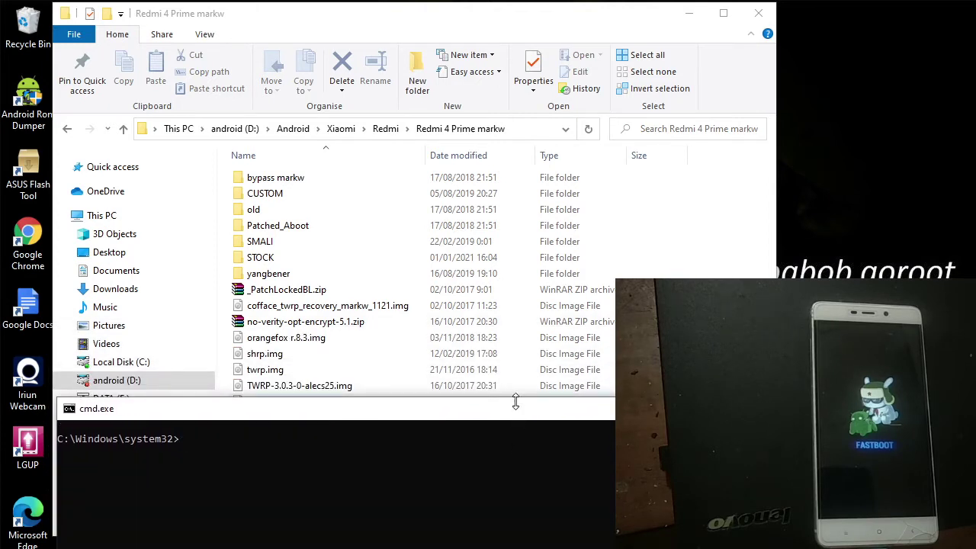
left_click_drag(517, 412, 503, 449)
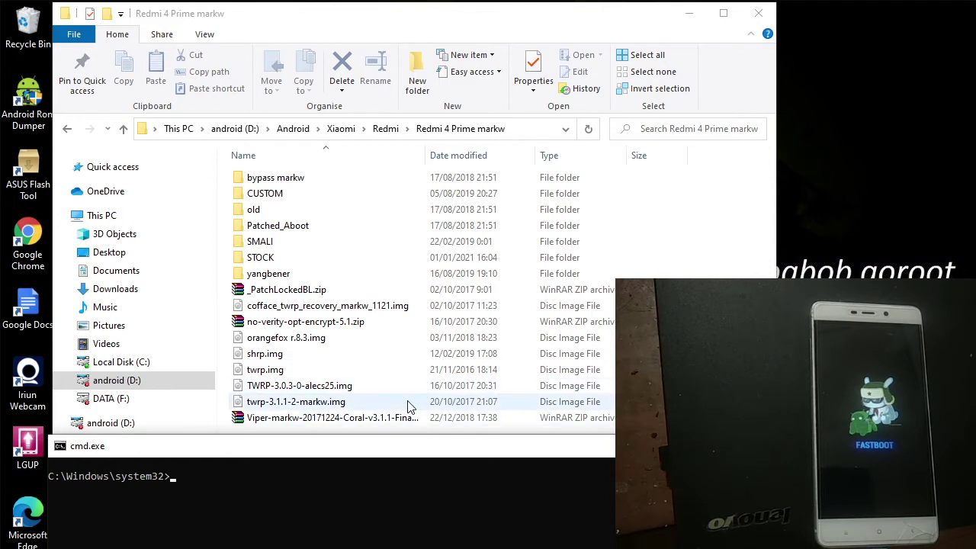
Flash twrp-3.1.1-2-markw.img to recovery and boot the phone into TWRP
left_click(416, 479)
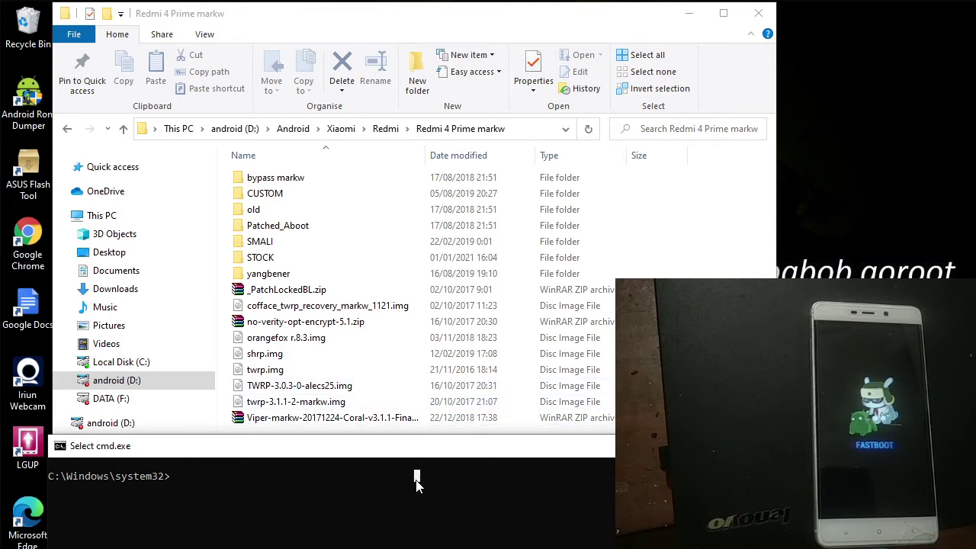
left_click(476, 466)
type("fastboot flash recovery")
left_click_drag(296, 402, 426, 480)
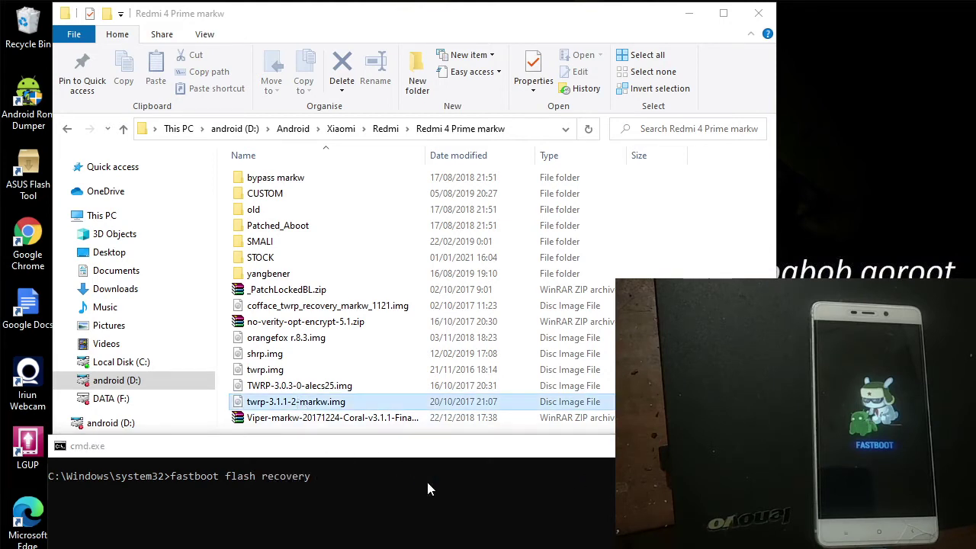
key("Return")
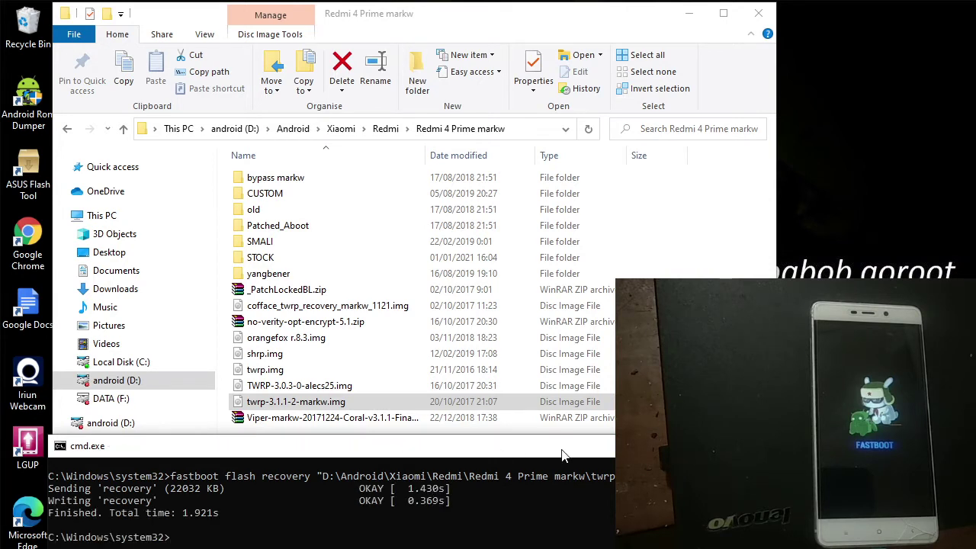
type("fastboot fl")
type("boot boot")
left_click_drag(342, 410, 387, 482)
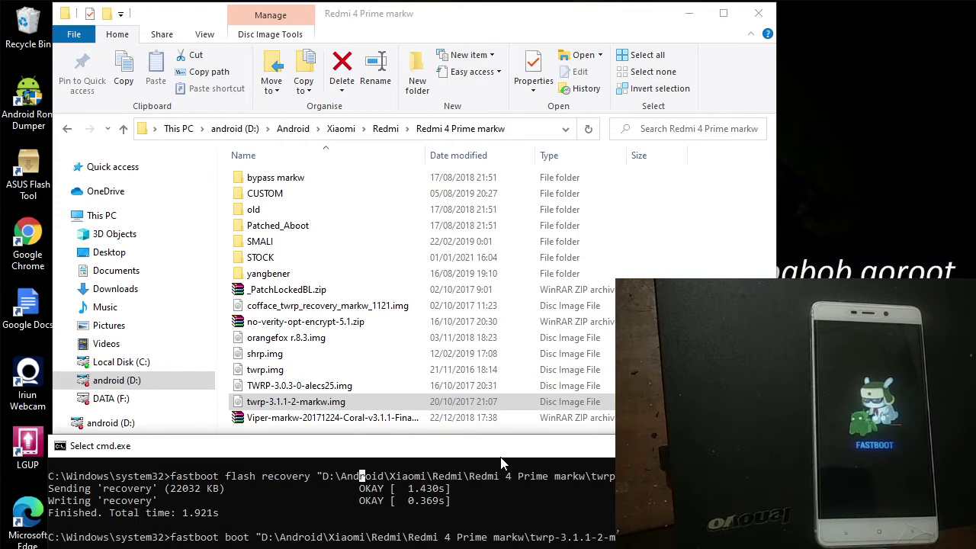
key("Return")
key("Return")
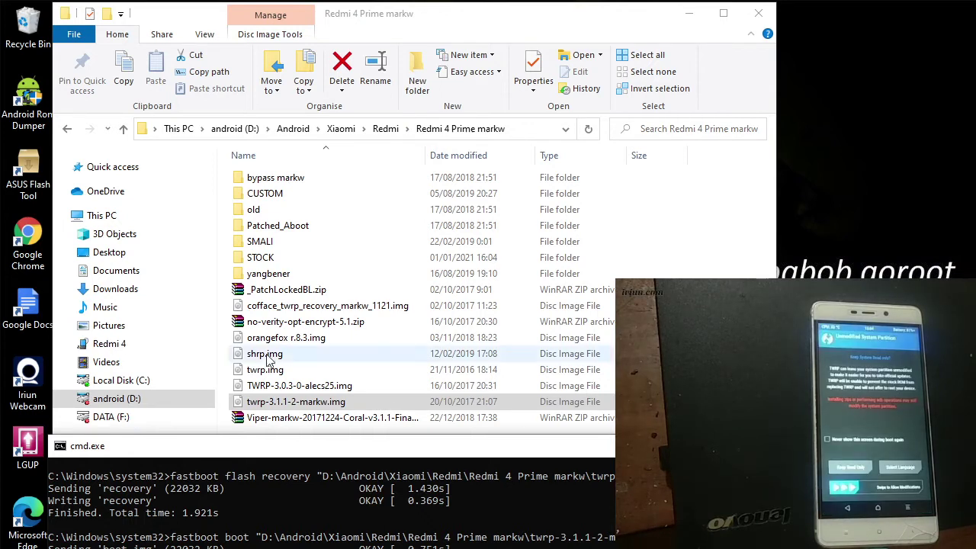
left_click(146, 349)
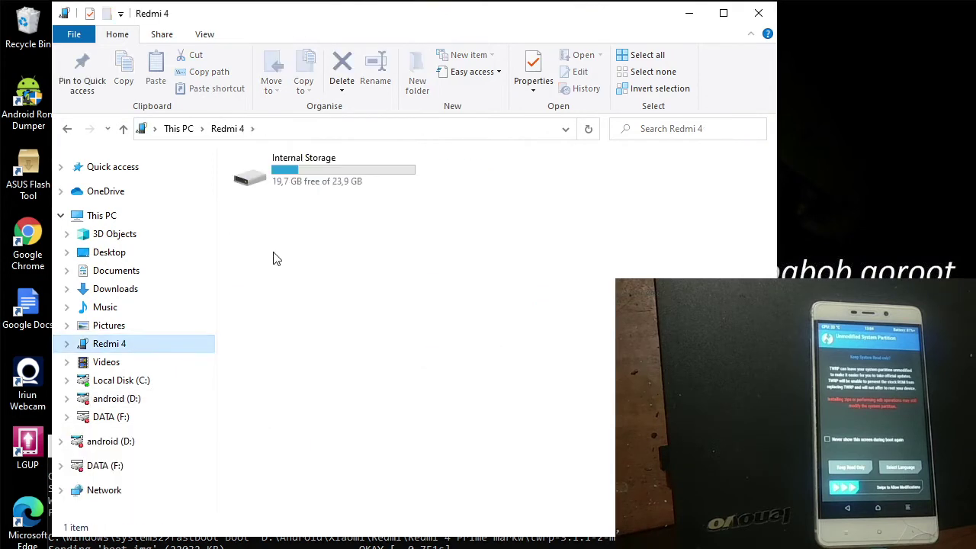
double_click(329, 177)
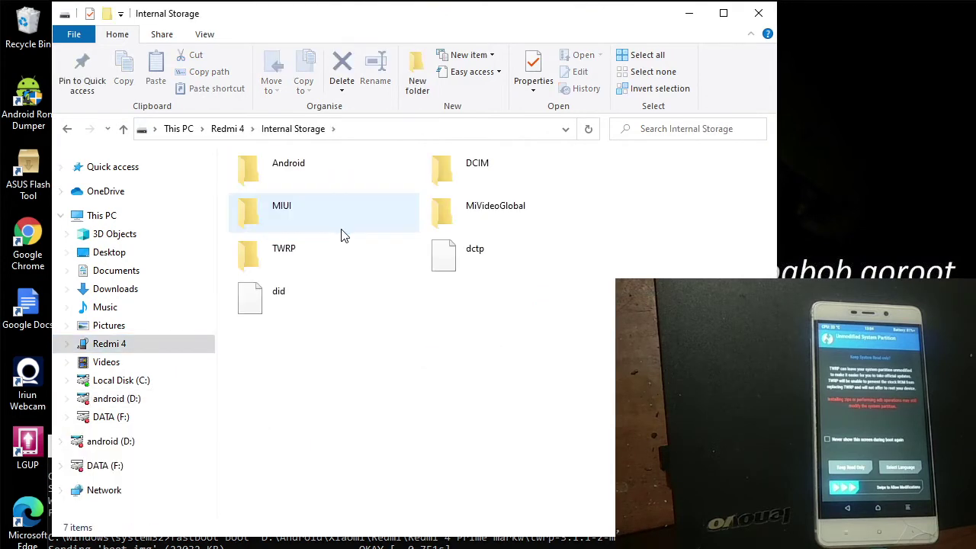
left_click(577, 261)
left_click(532, 352)
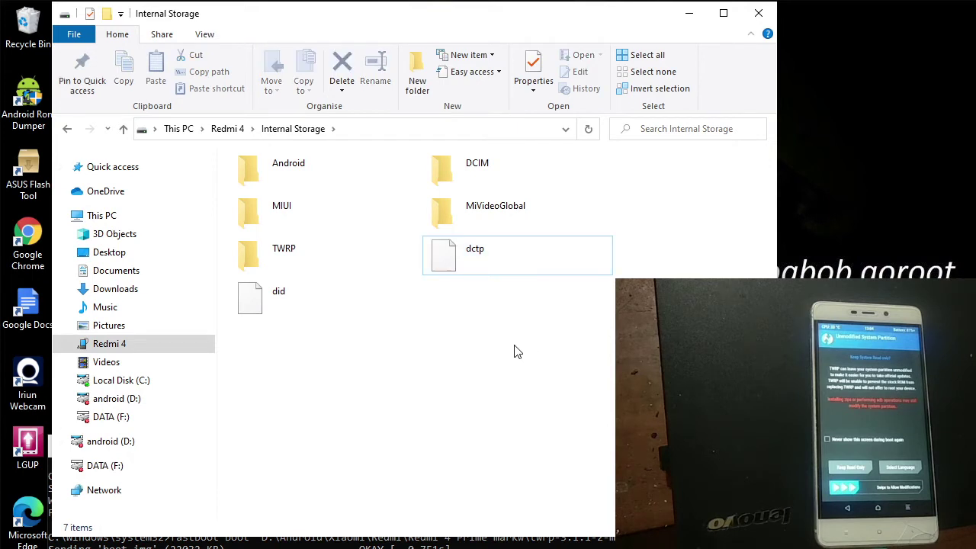
left_click(66, 128)
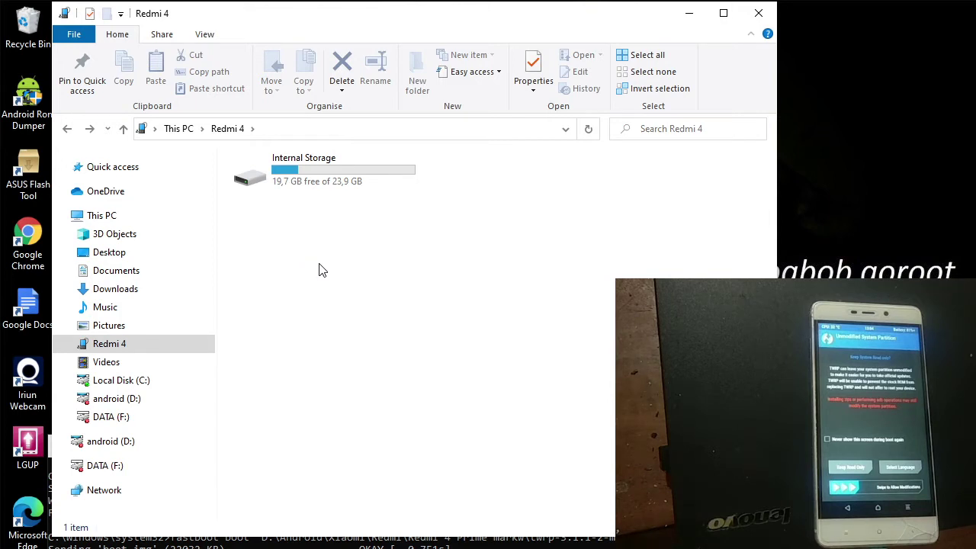
Copy Magisk-v21.2.zip from D:\__install\21 to the Redmi 4's internal storage
left_click(155, 398)
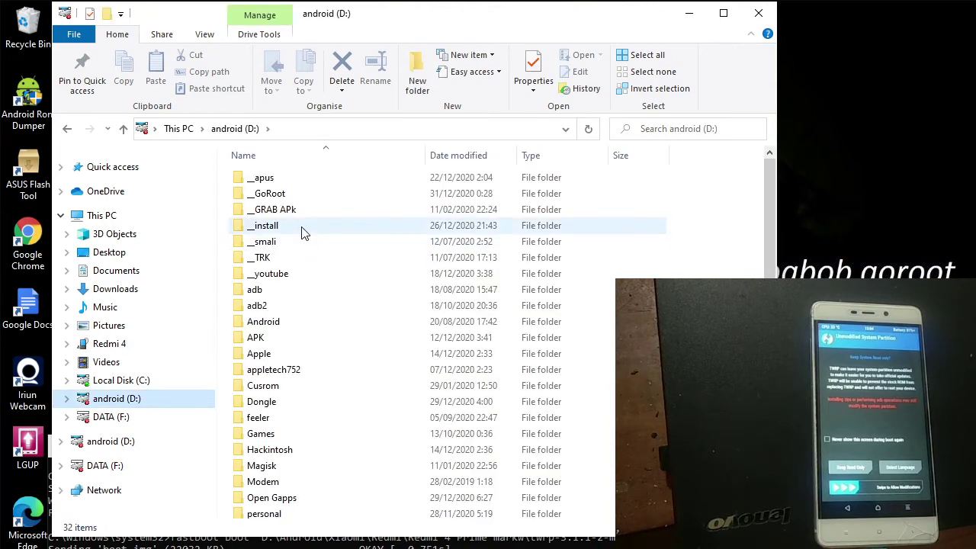
double_click(302, 226)
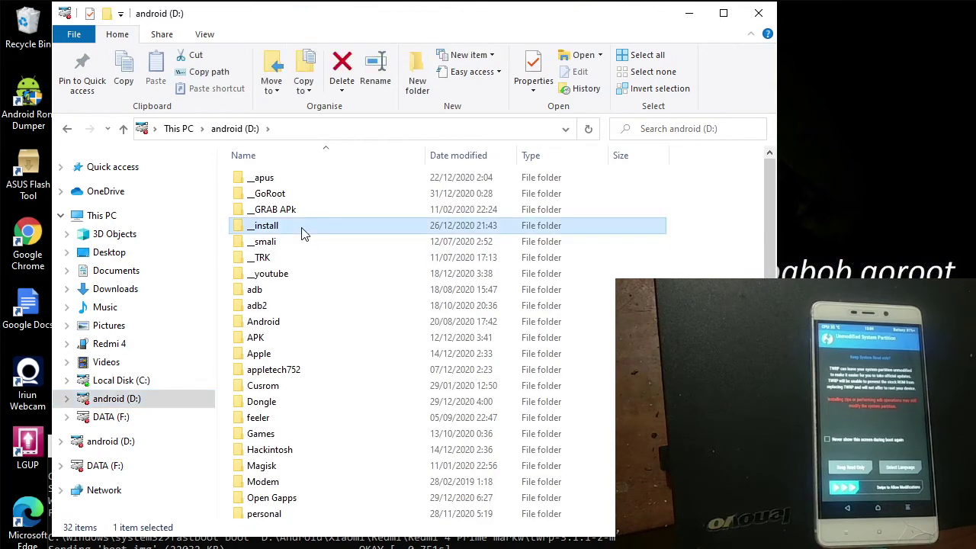
double_click(300, 227)
left_click(300, 228)
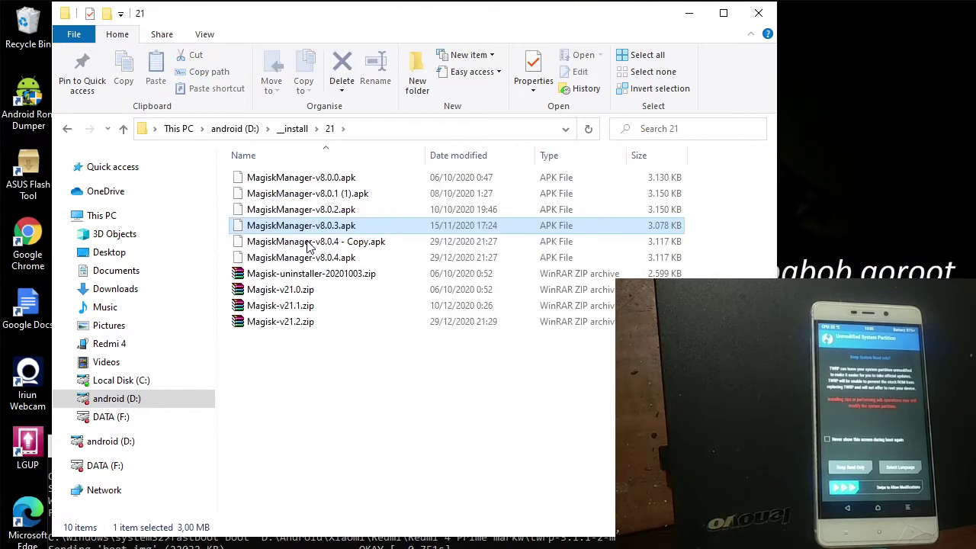
left_click(309, 323)
right_click(309, 323)
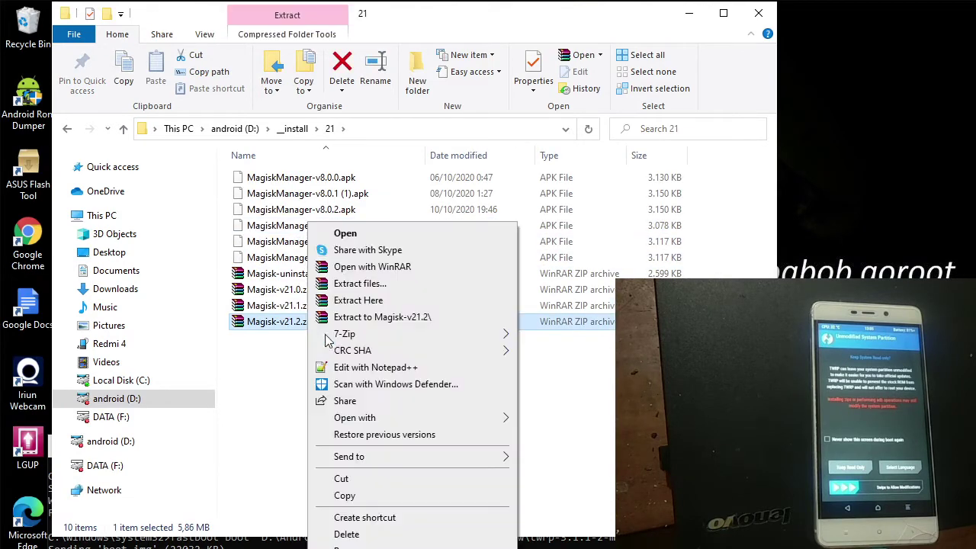
left_click(389, 494)
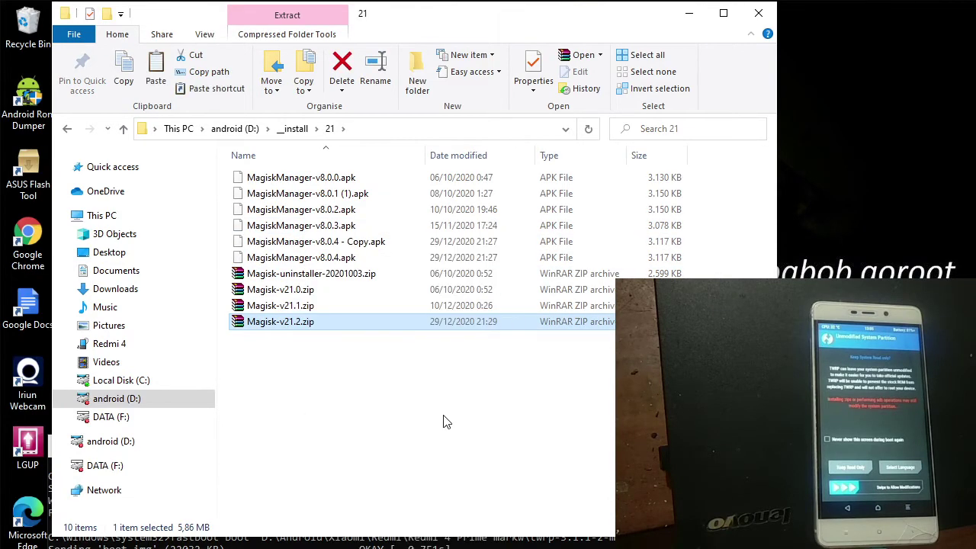
left_click(446, 420)
left_click(364, 334)
right_click(139, 347)
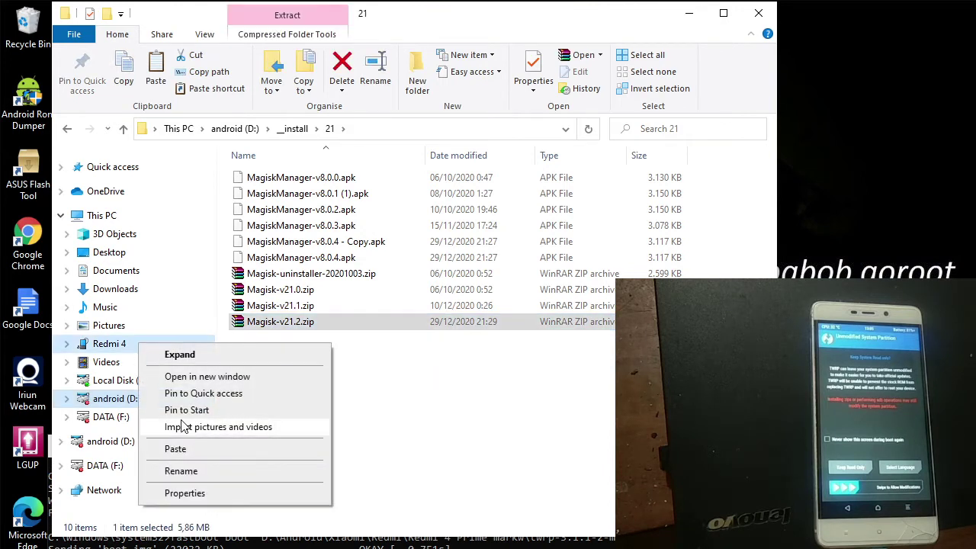
left_click(177, 448)
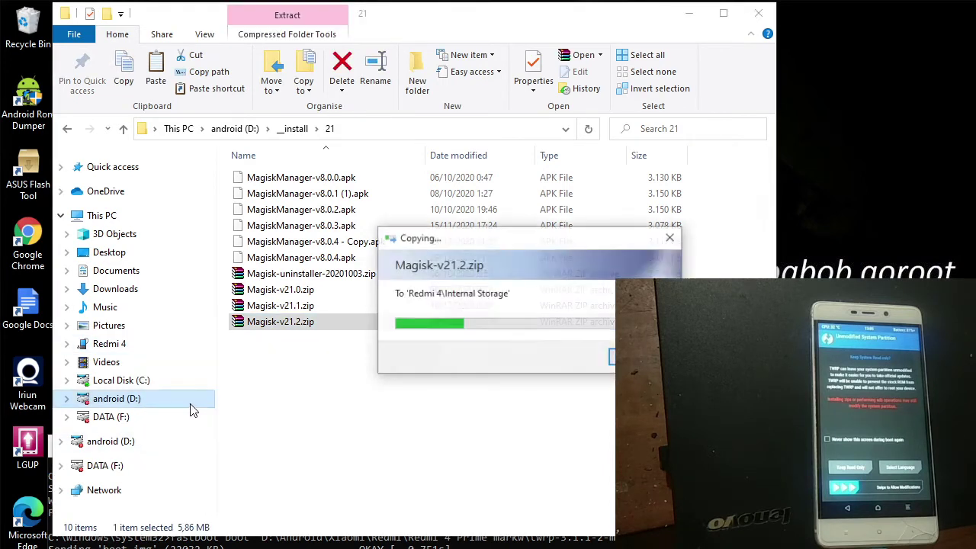
Copy Root Checker_2.apk from __install to the Redmi 4, then return to the console
left_click(143, 403)
double_click(328, 228)
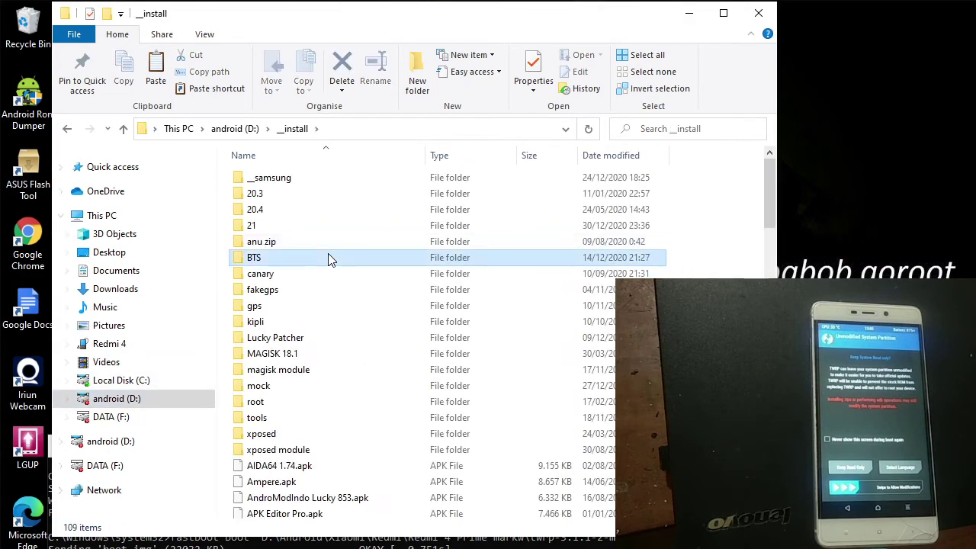
key("r")
key("r")
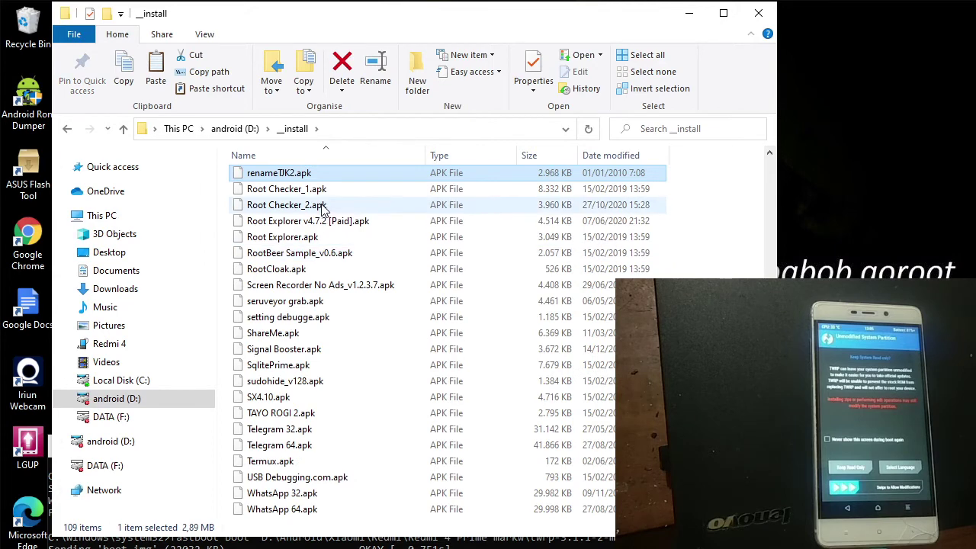
left_click(324, 205)
right_click(324, 204)
left_click(384, 460)
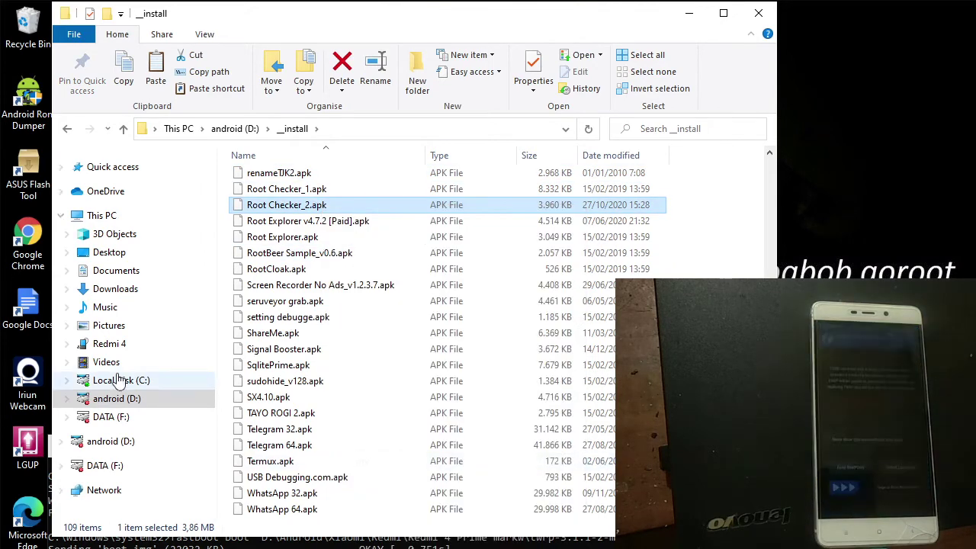
right_click(110, 349)
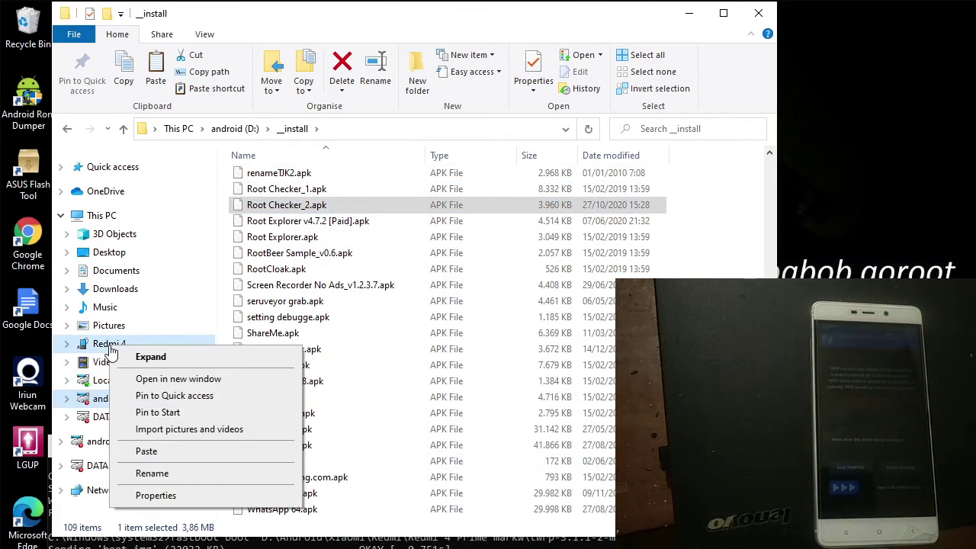
left_click(160, 451)
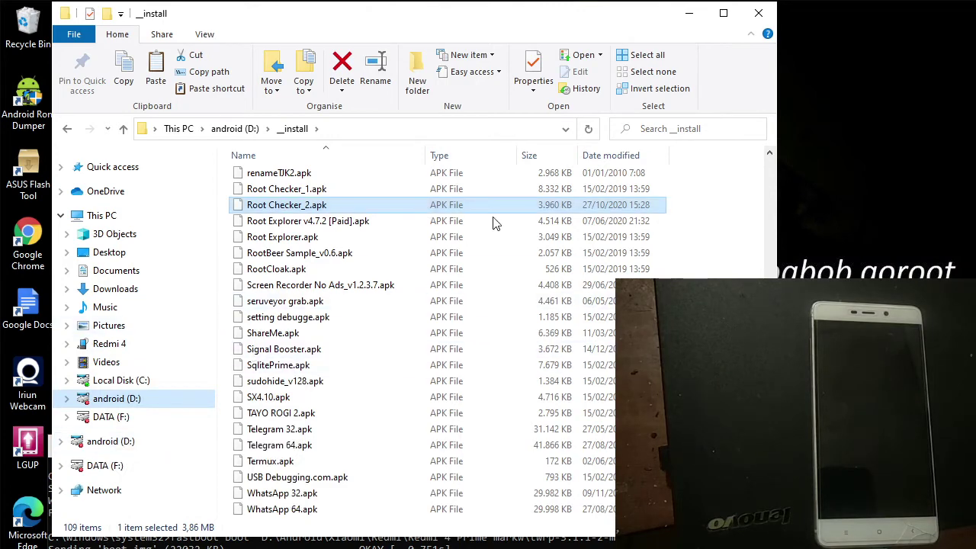
key("alt+Tab")
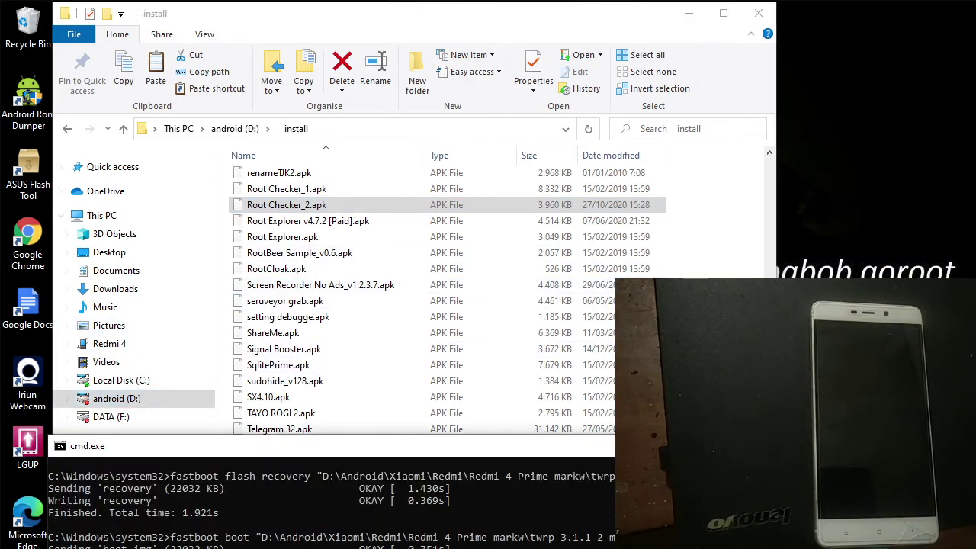
Clear the windows away so the desktop shows
left_click(689, 13)
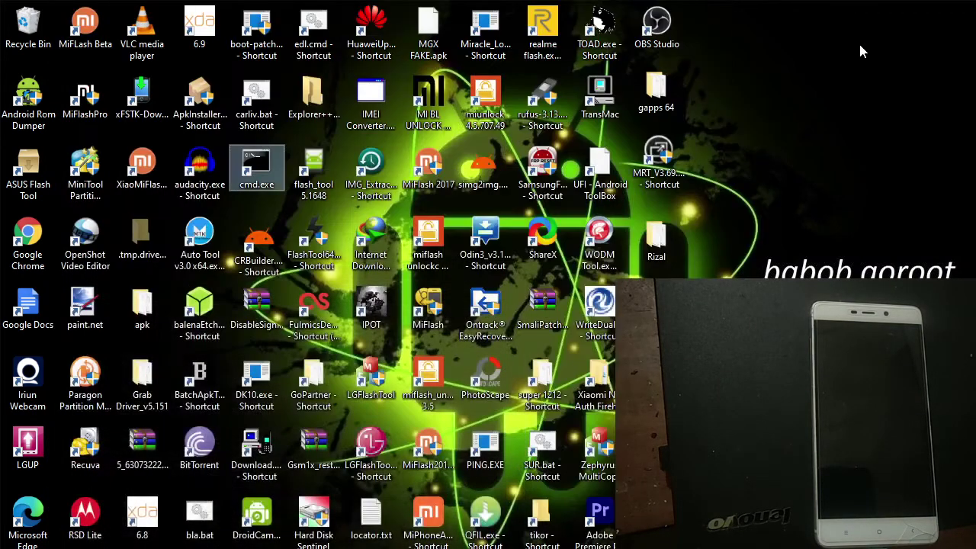